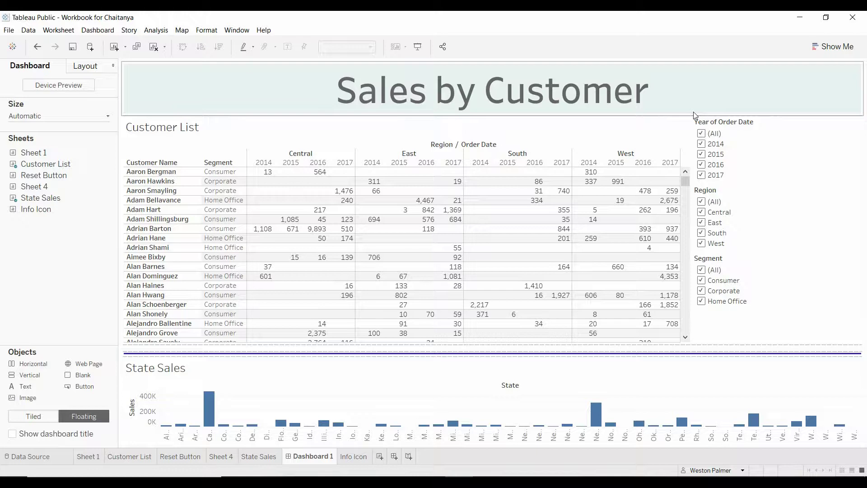
Select the Customer List sheet on the Sales by Customer dashboard, then deselect it
click(307, 235)
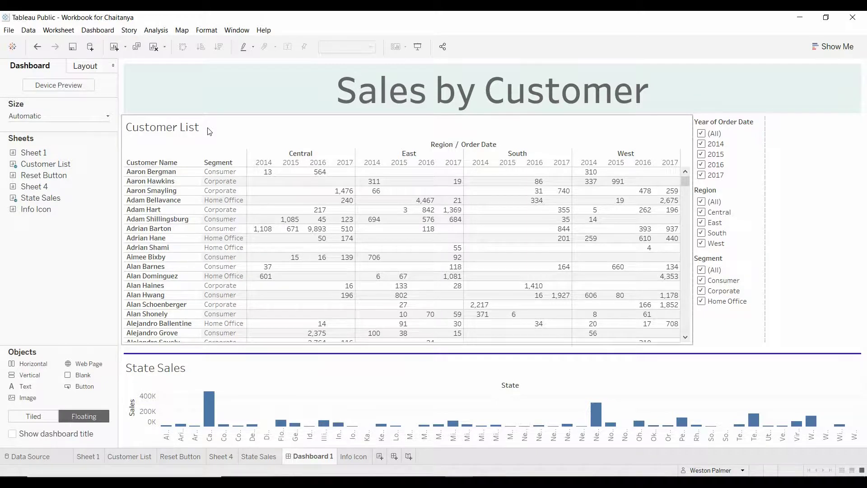
click(311, 347)
On the Info Icon sheet, put total Sales on Rows as a discrete field
click(359, 457)
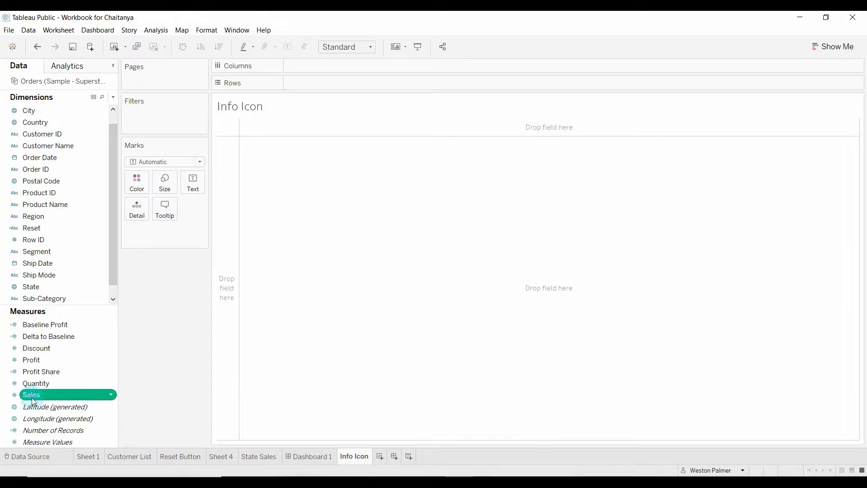
drag(48, 391, 337, 87)
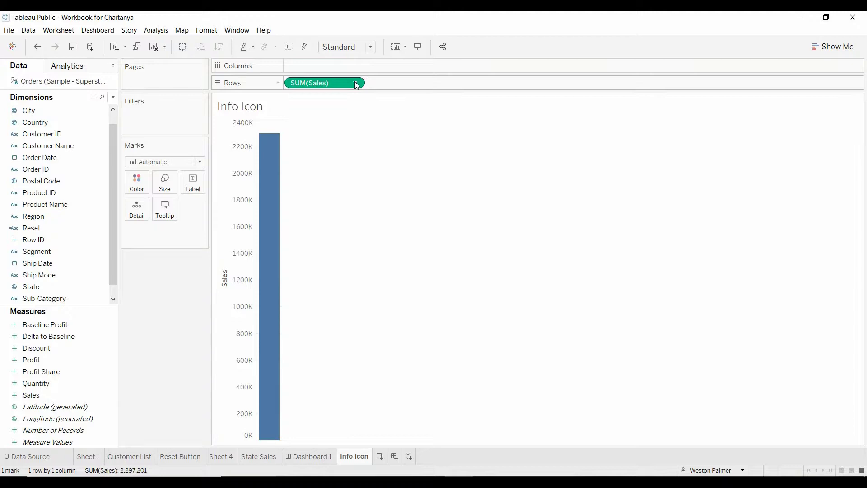
click(355, 83)
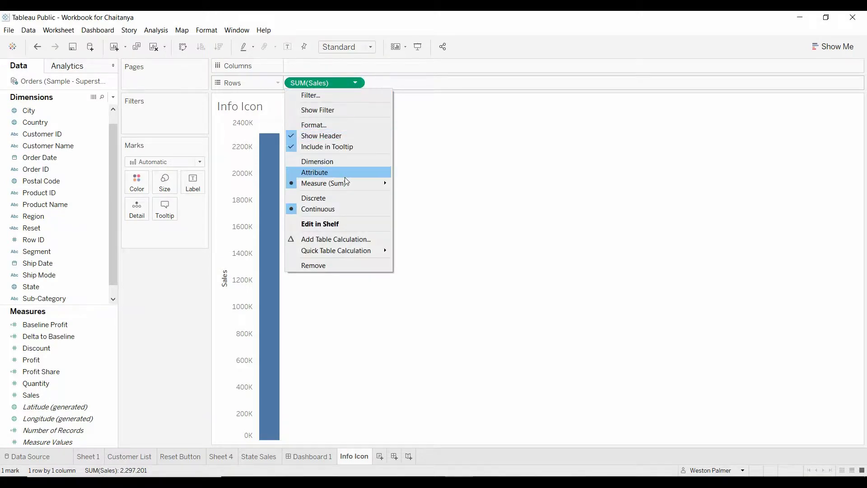
click(339, 199)
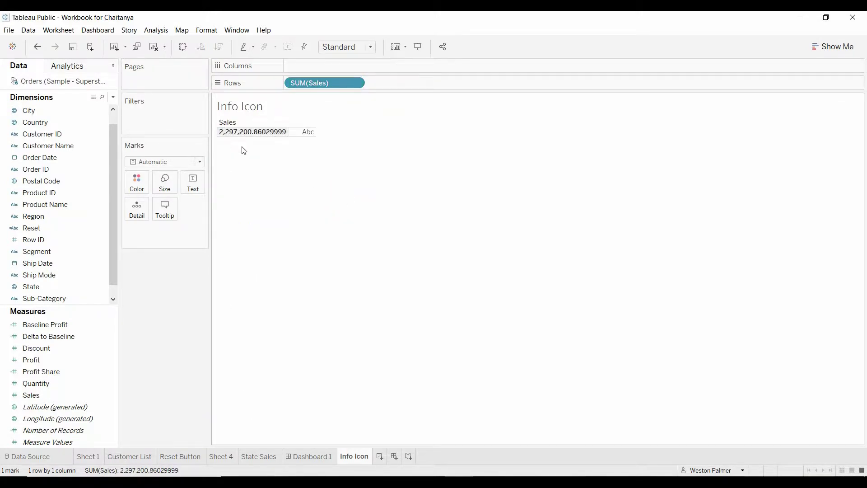
mouse_move(164, 161)
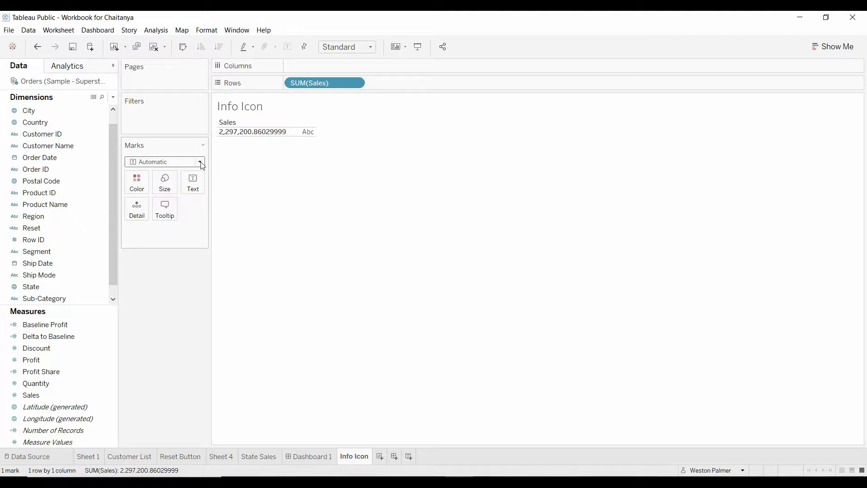
Change the mark type to Shape and hide the Sales header
click(200, 163)
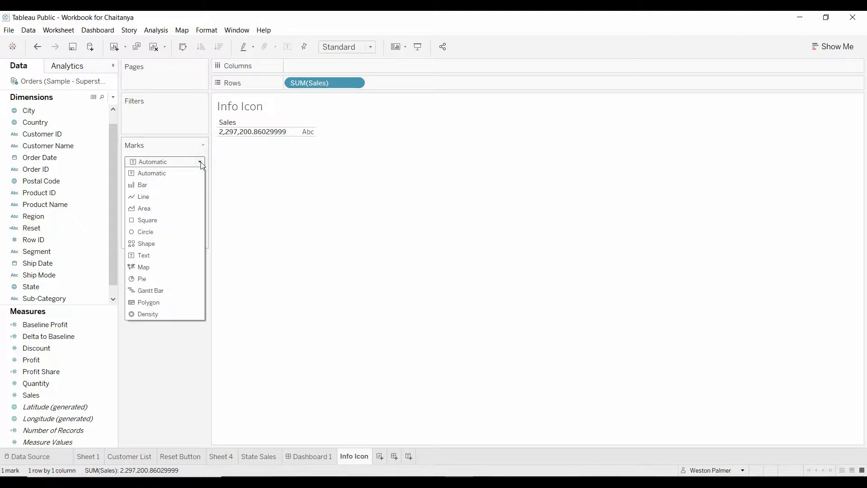
click(158, 244)
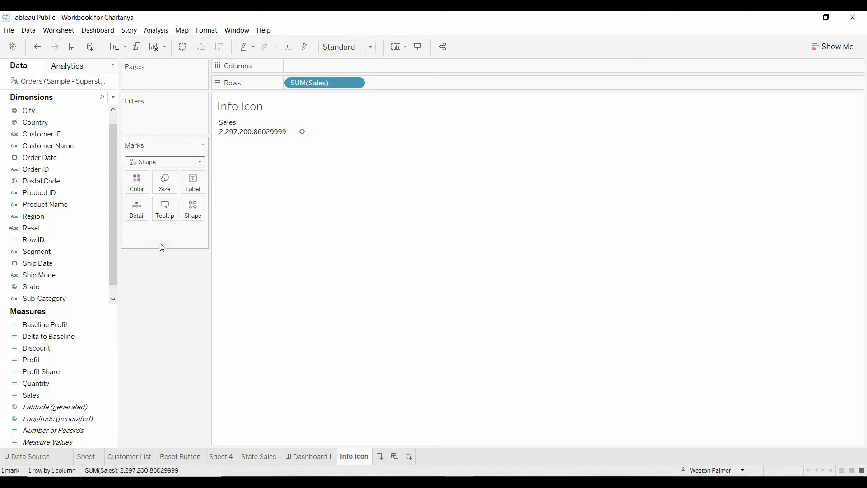
click(355, 83)
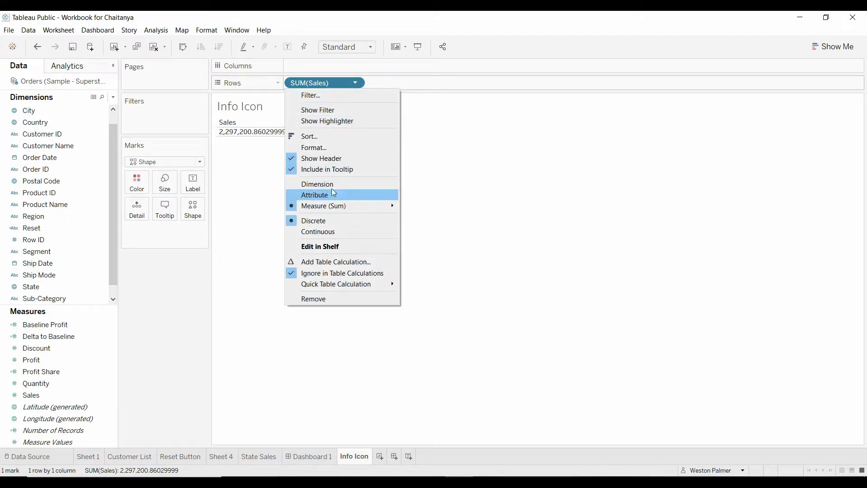
click(324, 159)
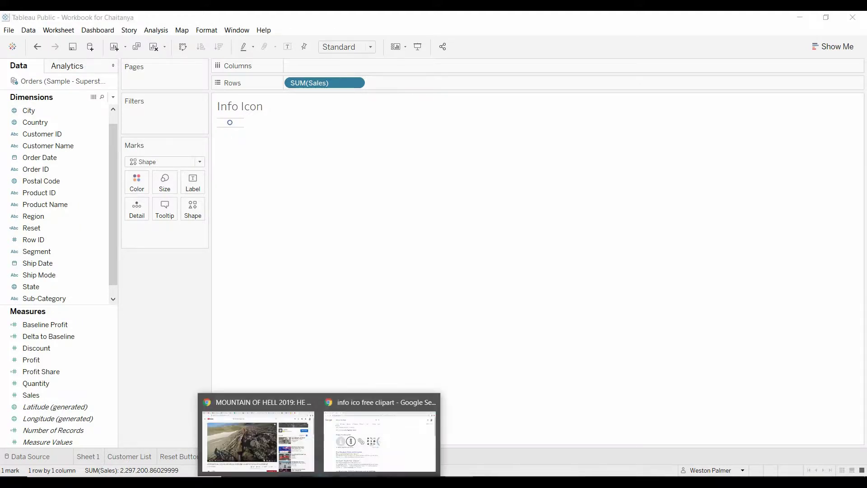
In Chrome, show image results for info icon clipart and start saving the black i image
click(381, 400)
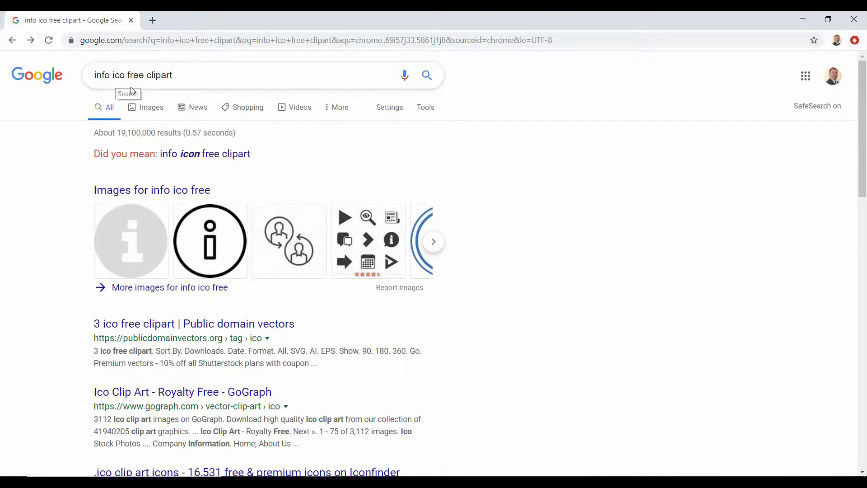
click(169, 192)
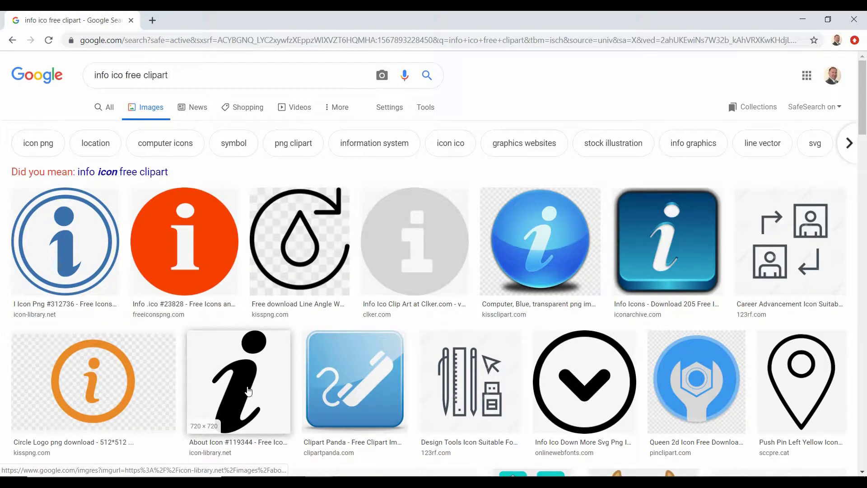
right_click(244, 377)
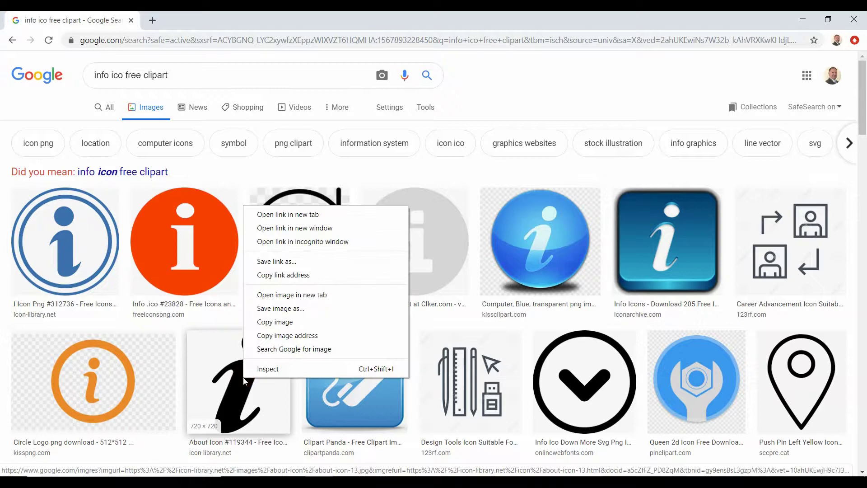
click(303, 310)
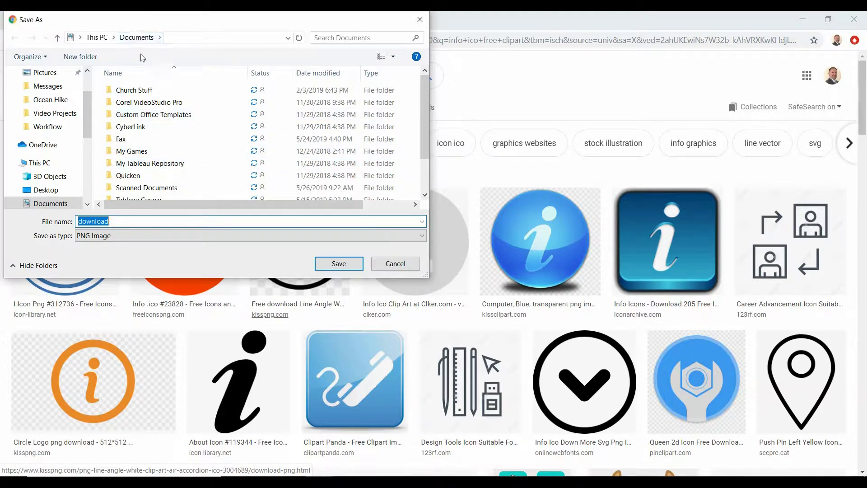
Save the black i image as 'Info icon' in My Tableau Repository's Shapes folder
click(156, 163)
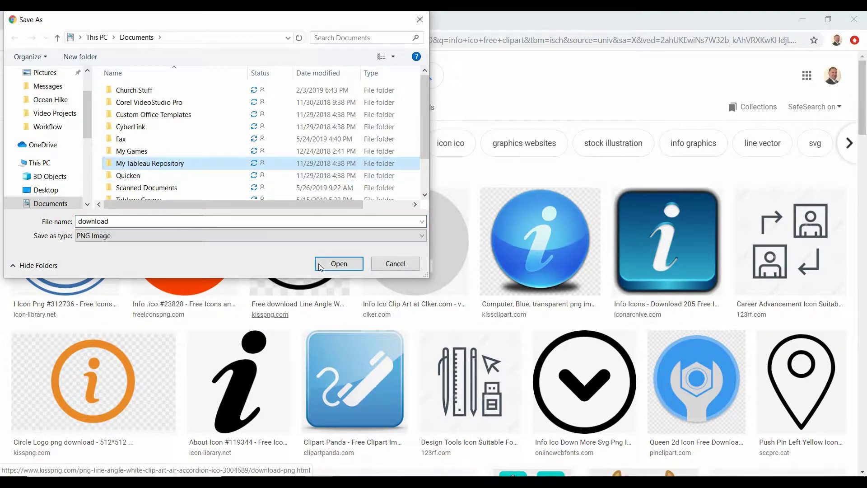
click(339, 263)
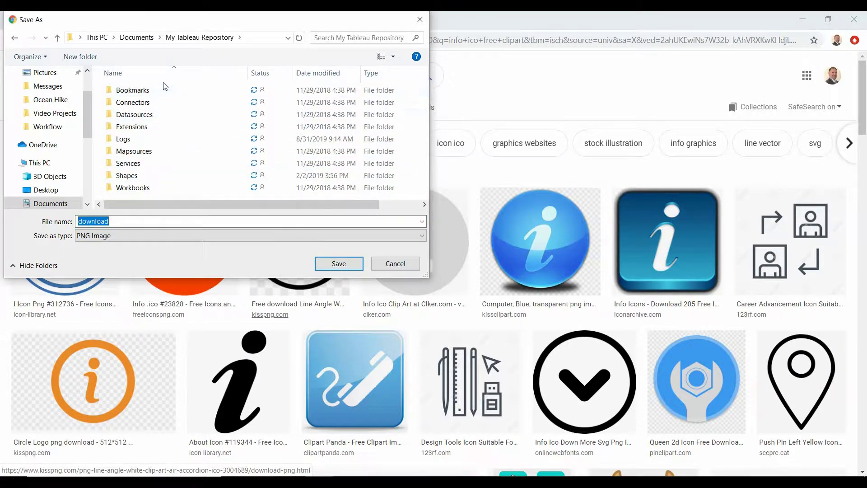
click(138, 177)
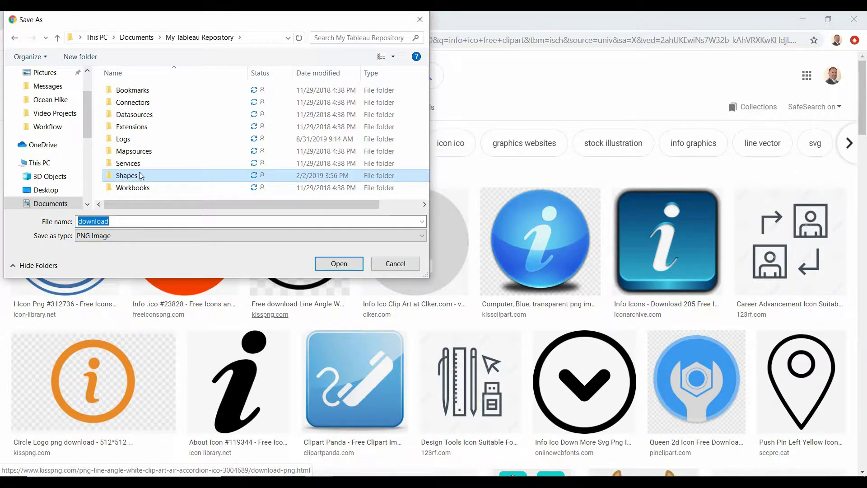
double_click(133, 179)
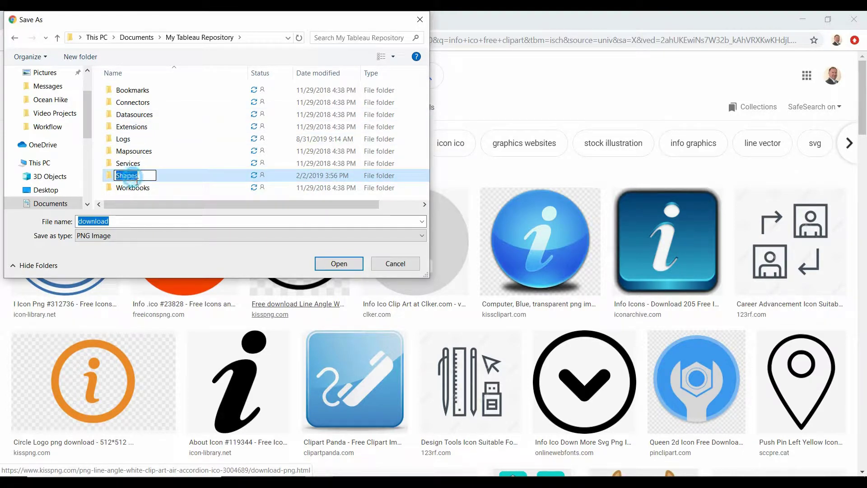
click(108, 174)
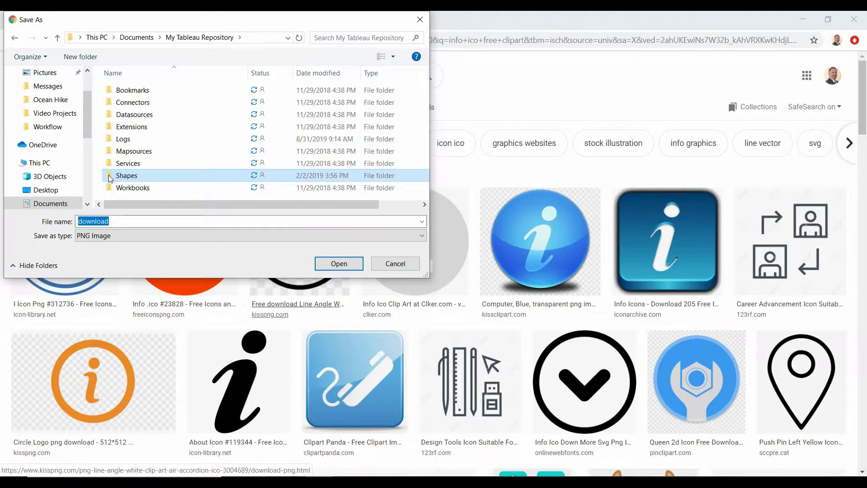
double_click(108, 175)
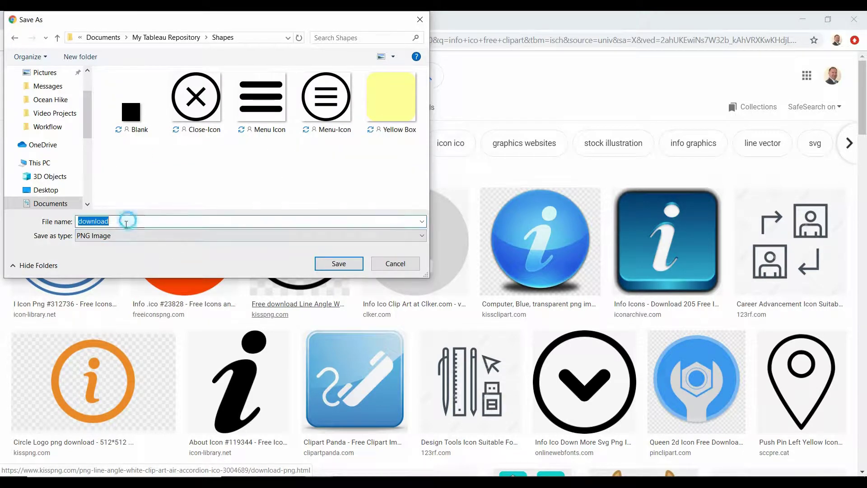
text(I)
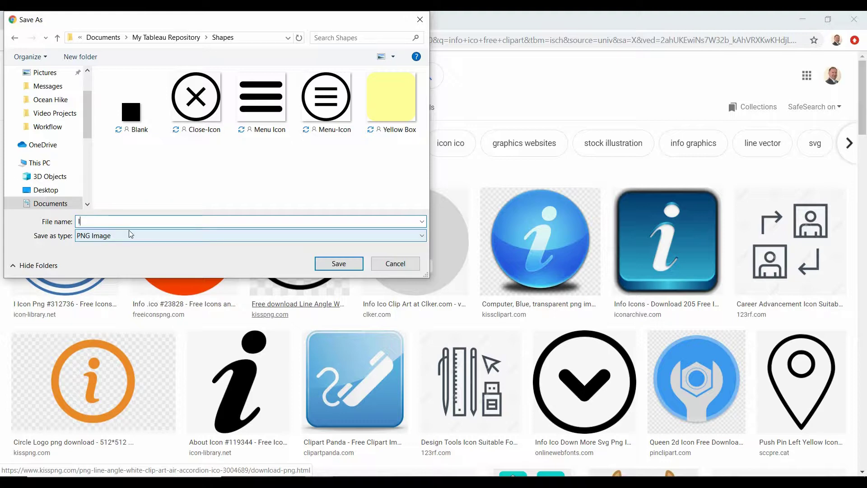
text(nfo icon)
click(346, 265)
Reload the Custom shape palette and assign its black i icon to the Info Icon mark
click(410, 439)
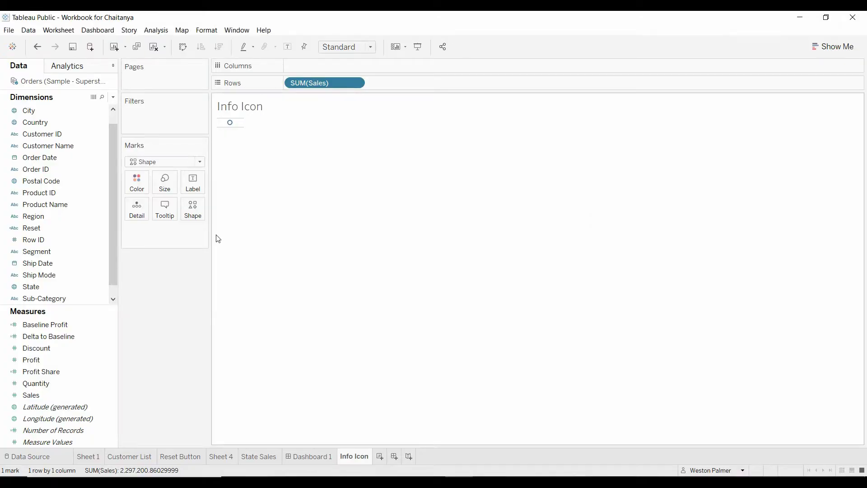
click(192, 208)
click(217, 277)
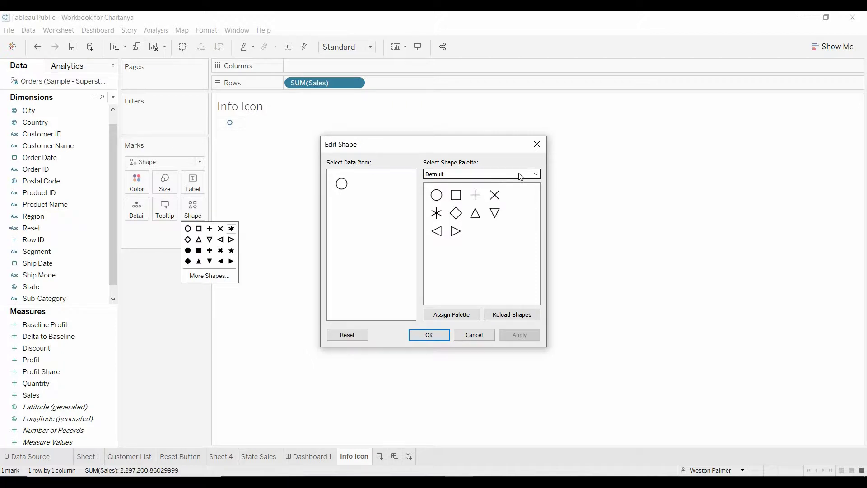
click(536, 174)
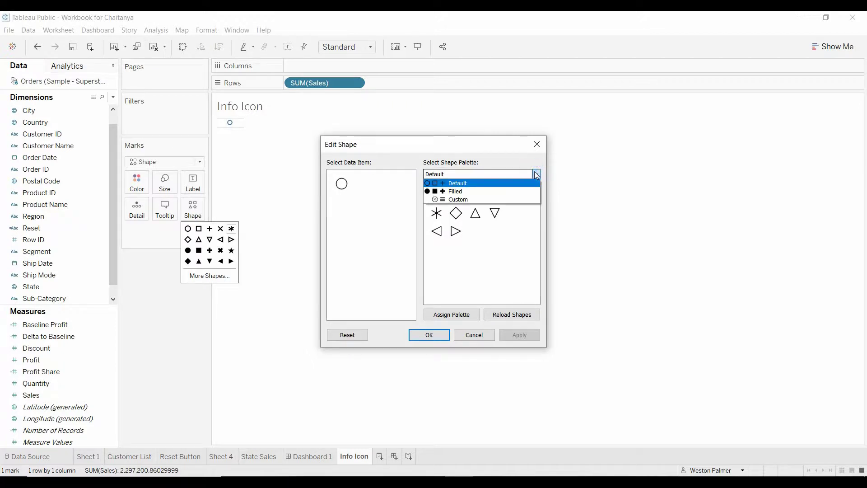
click(514, 200)
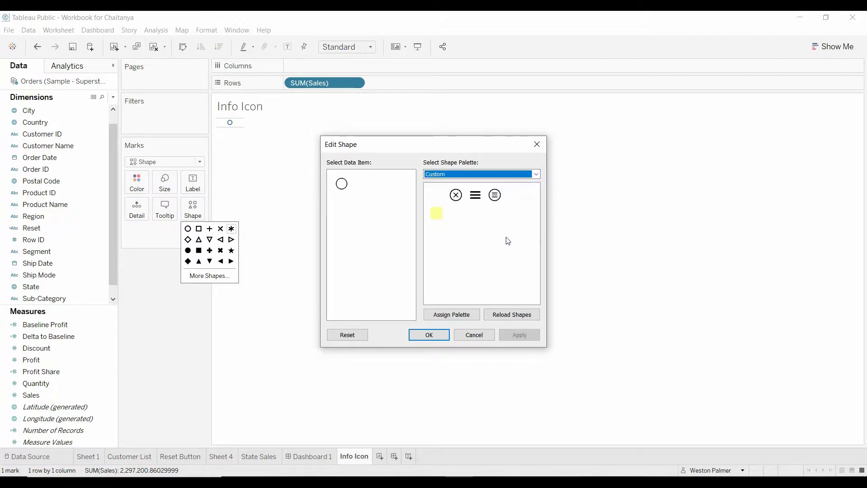
click(513, 316)
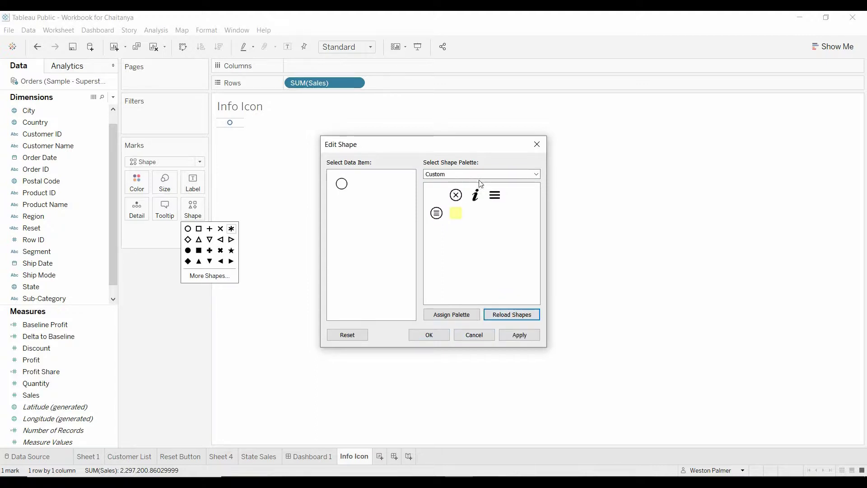
click(346, 186)
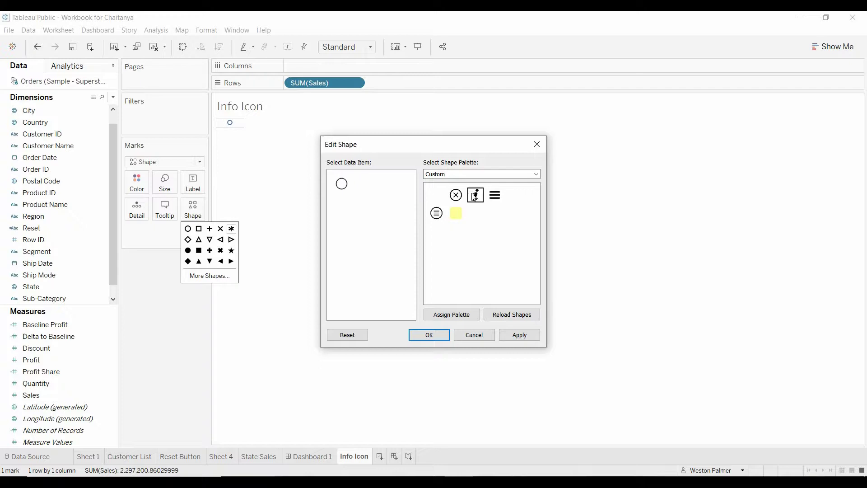
click(476, 195)
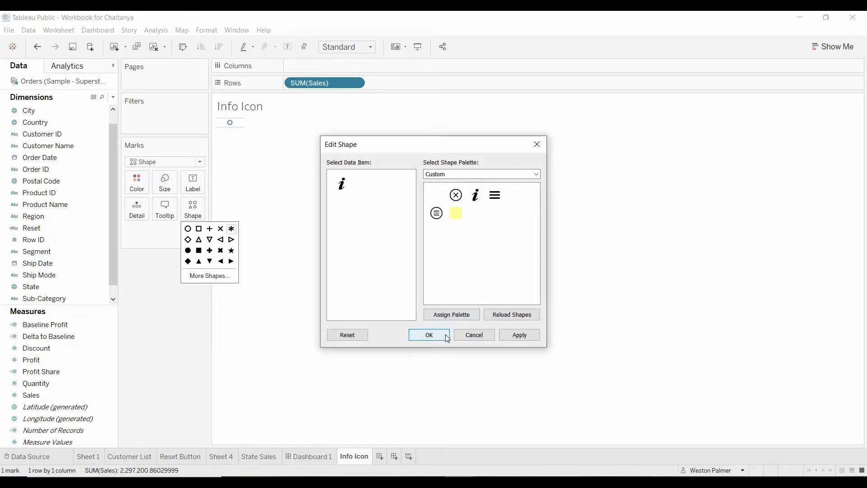
click(429, 334)
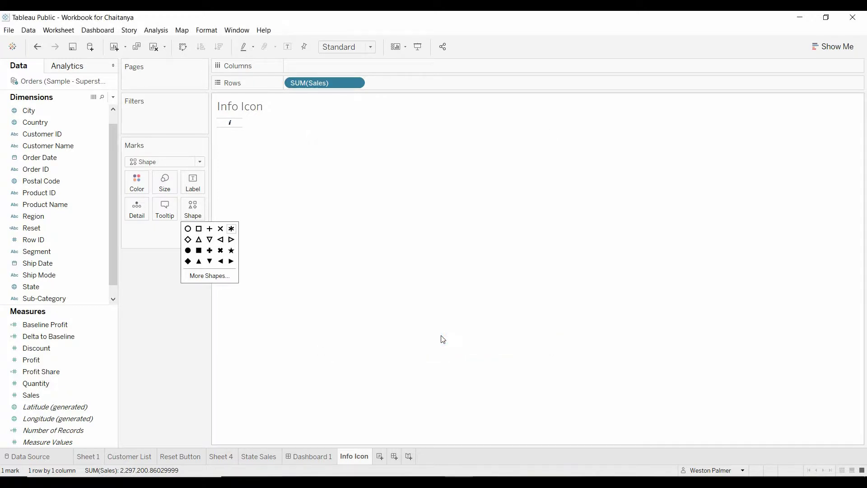
Open formatting for the icon mark and review the sheet, row, column and SUM(Sales) line settings
click(171, 335)
mouse_move(230, 123)
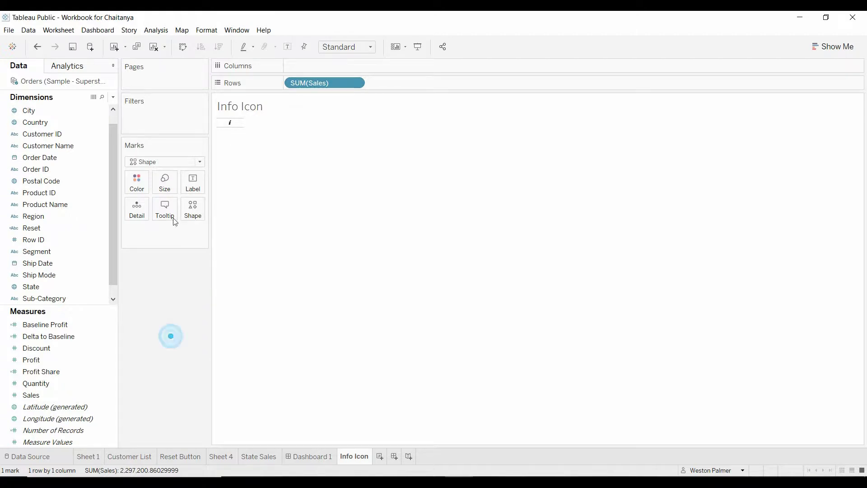
right_click(222, 124)
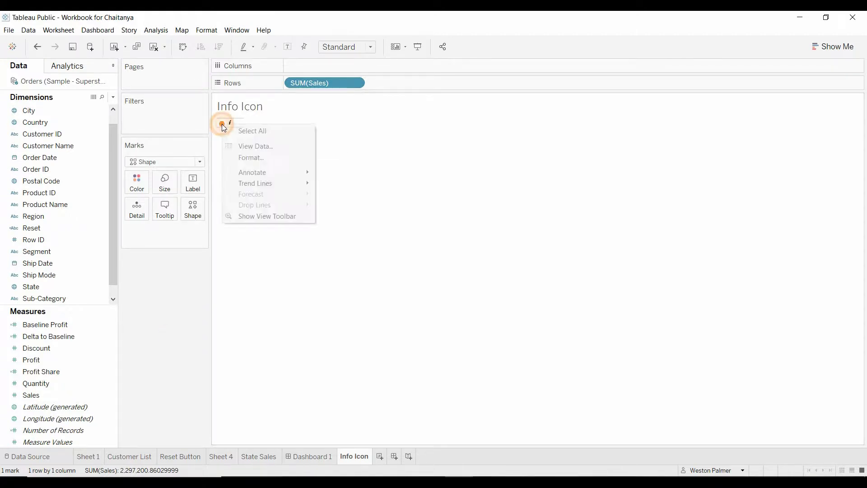
click(260, 159)
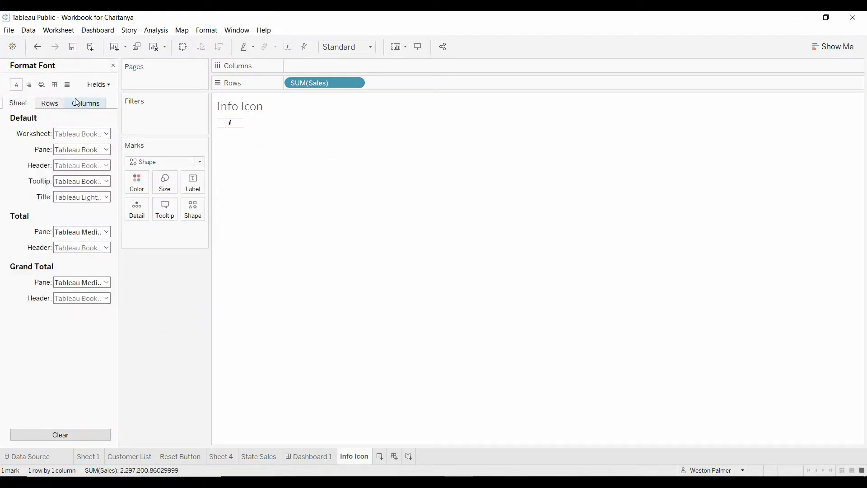
click(66, 84)
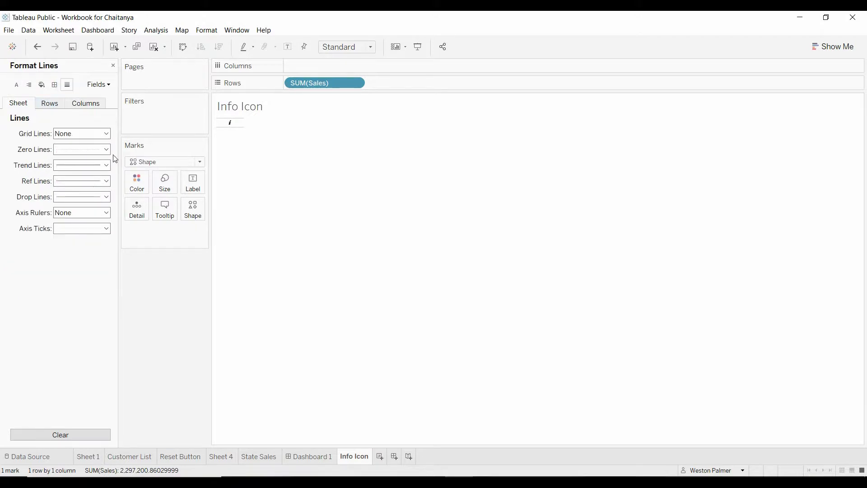
click(50, 103)
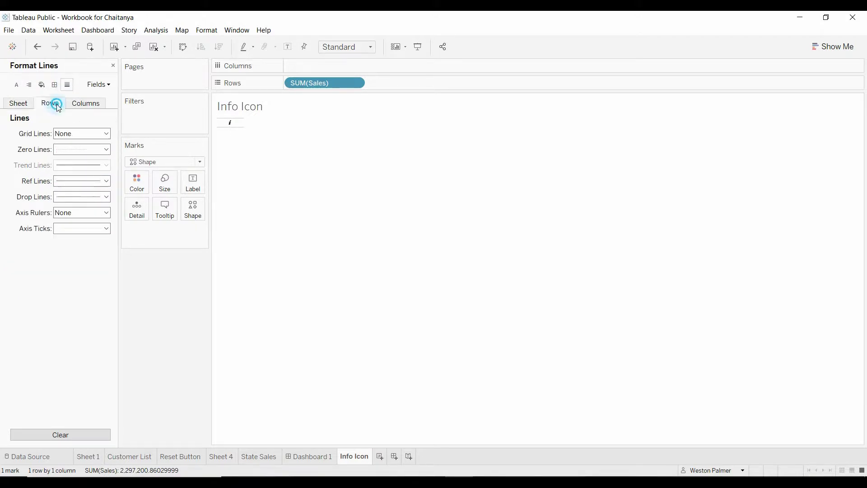
click(85, 103)
click(98, 84)
click(113, 97)
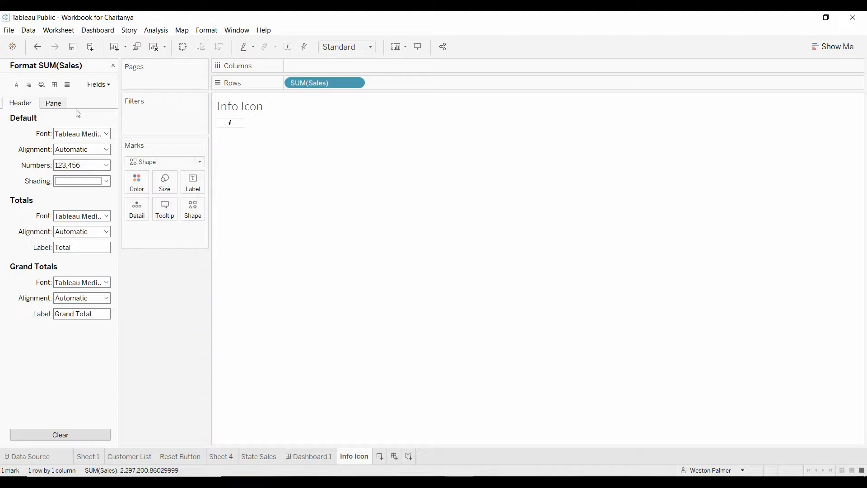
click(66, 85)
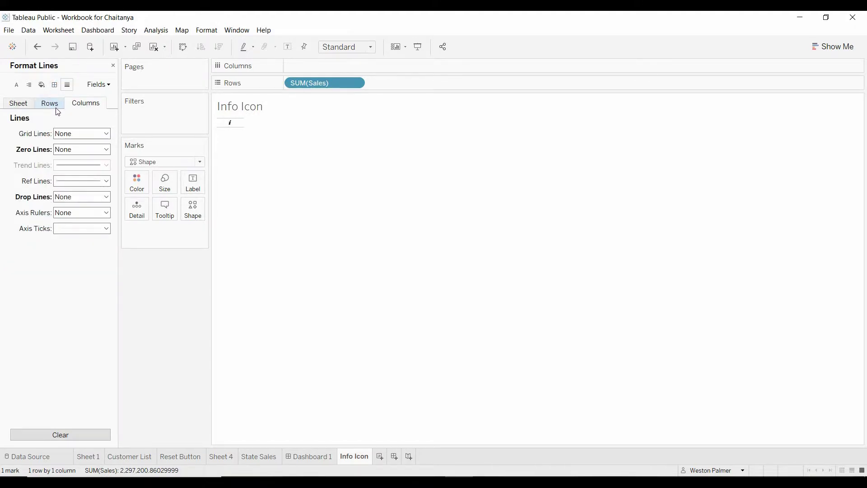
click(51, 104)
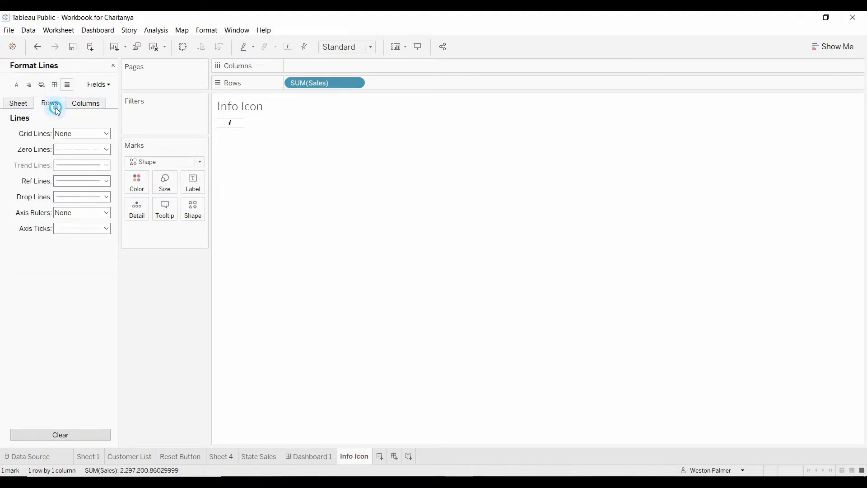
click(26, 107)
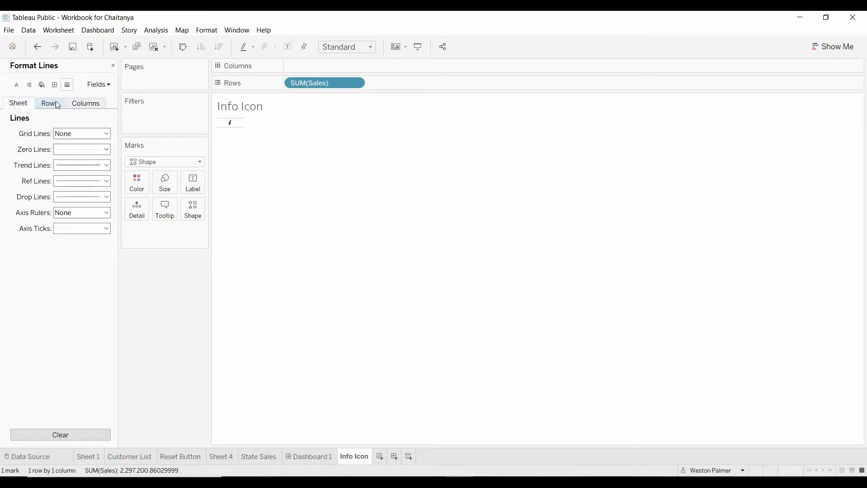
Set the Row Divider Header and Pane borders to None
click(55, 85)
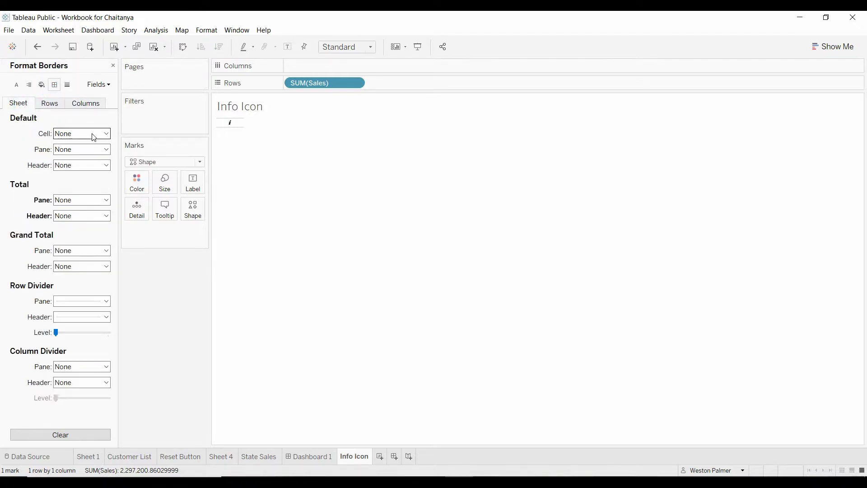
click(107, 318)
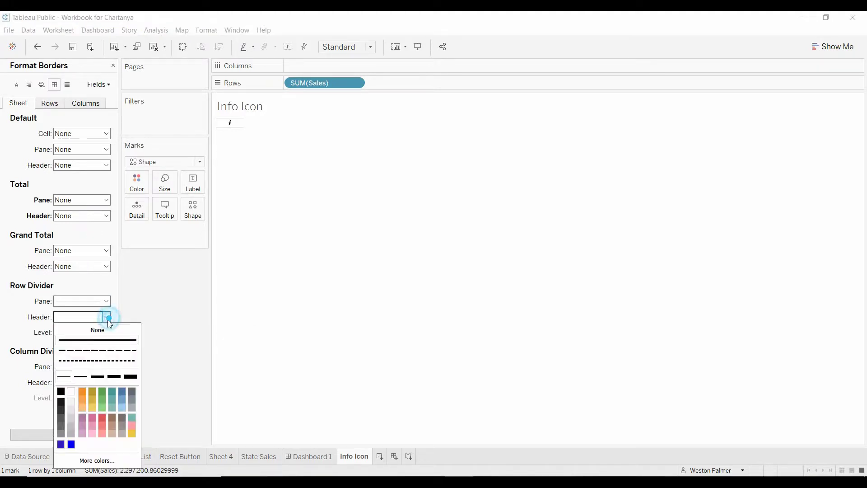
click(105, 331)
click(105, 301)
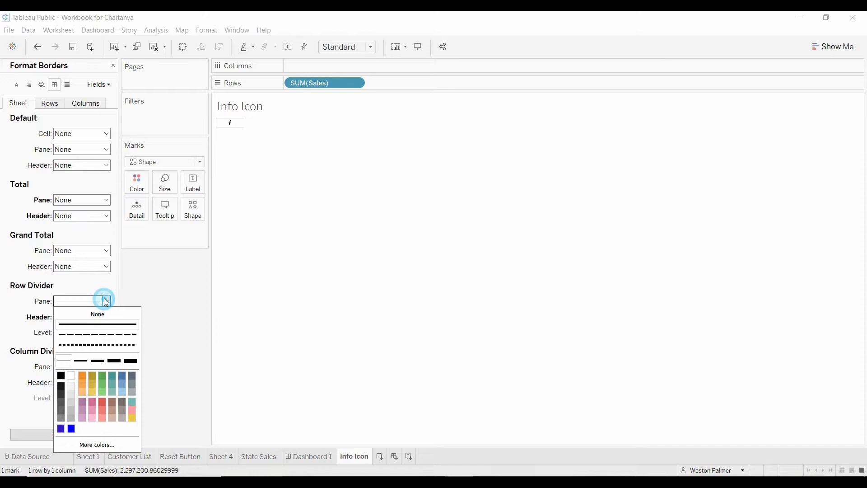
click(104, 314)
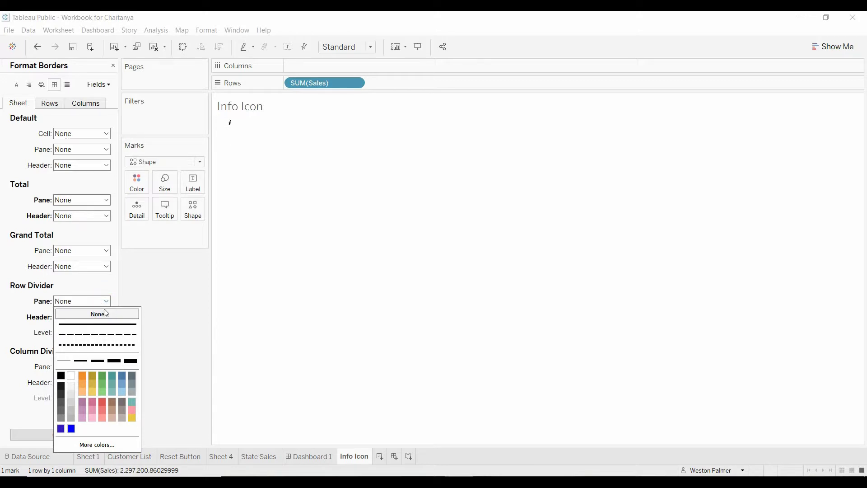
click(145, 288)
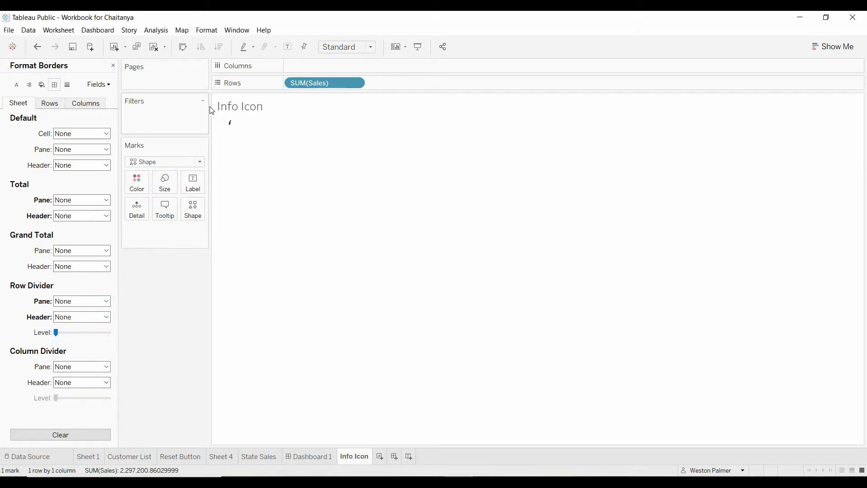
Float Info Icon over Customer List on Dashboard 1, hide its title, and shrink it
click(308, 457)
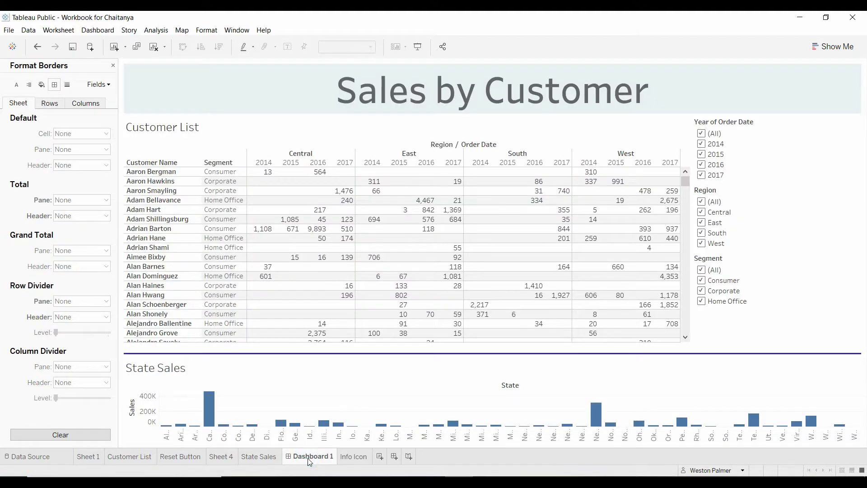
click(113, 66)
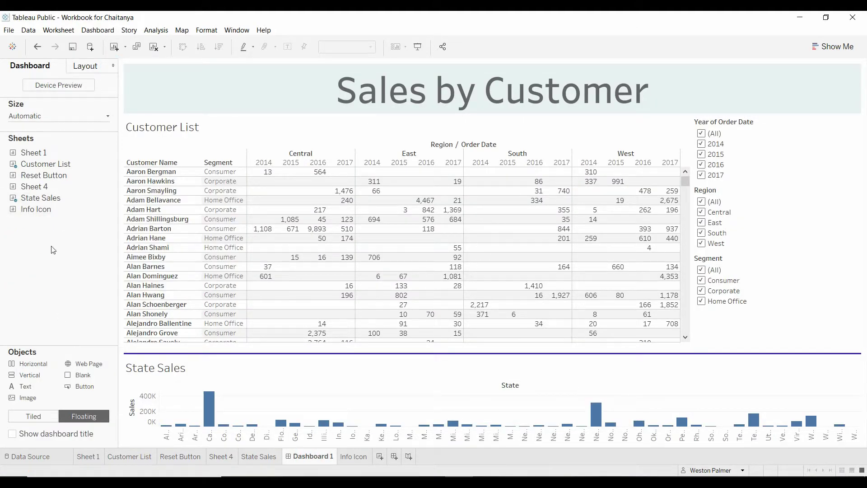
mouse_move(35, 210)
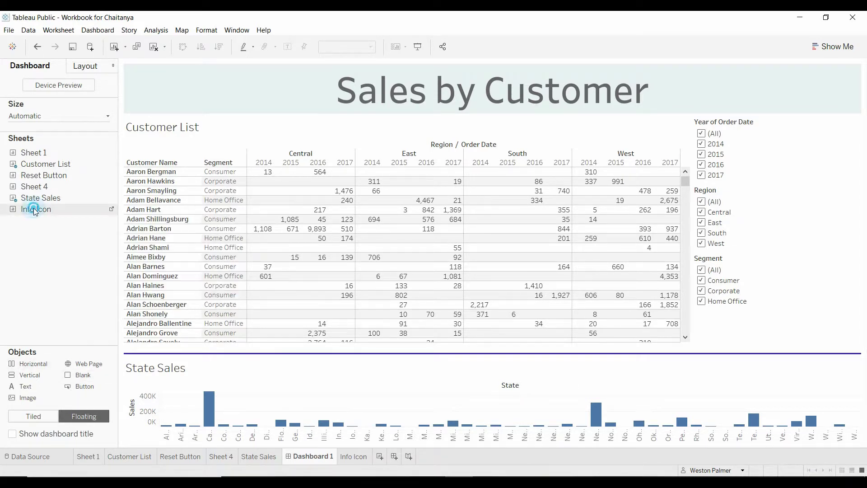
mouse_move(34, 209)
mouse_down()
mouse_move(198, 143)
mouse_move(201, 121)
mouse_up()
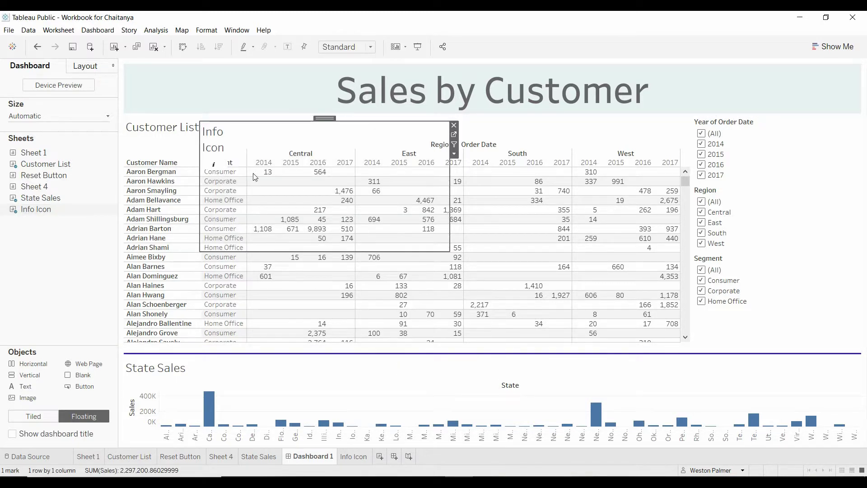
right_click(208, 150)
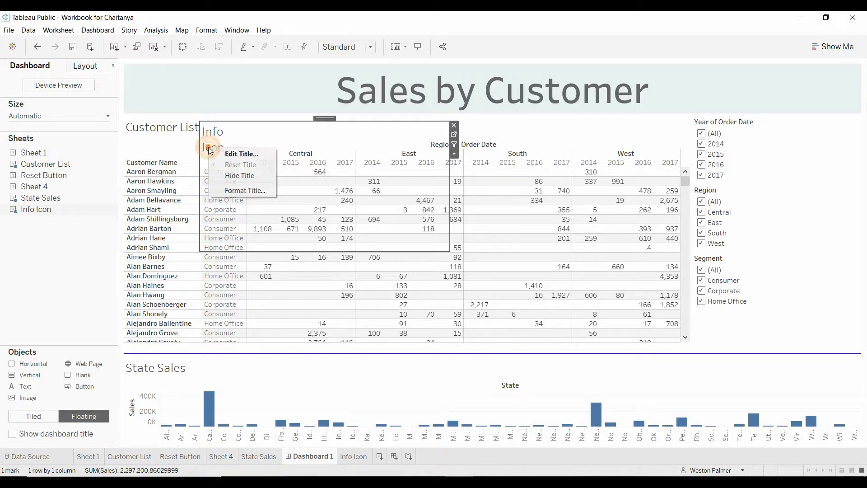
click(254, 176)
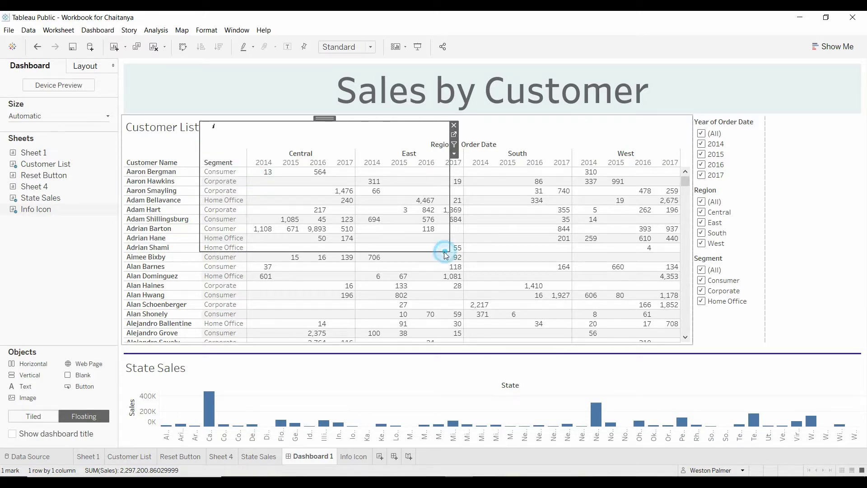
drag(445, 254, 235, 144)
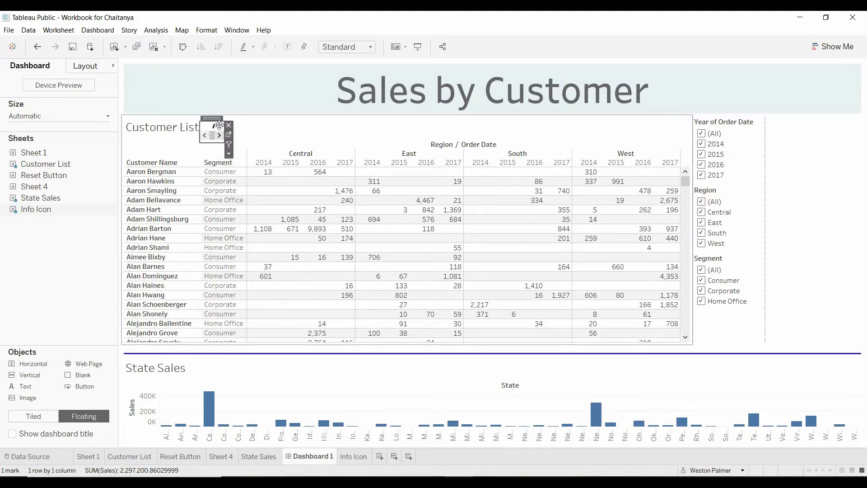
Set the Info Icon item to Fit Entire View and shrink it beside the Customer List title
click(230, 154)
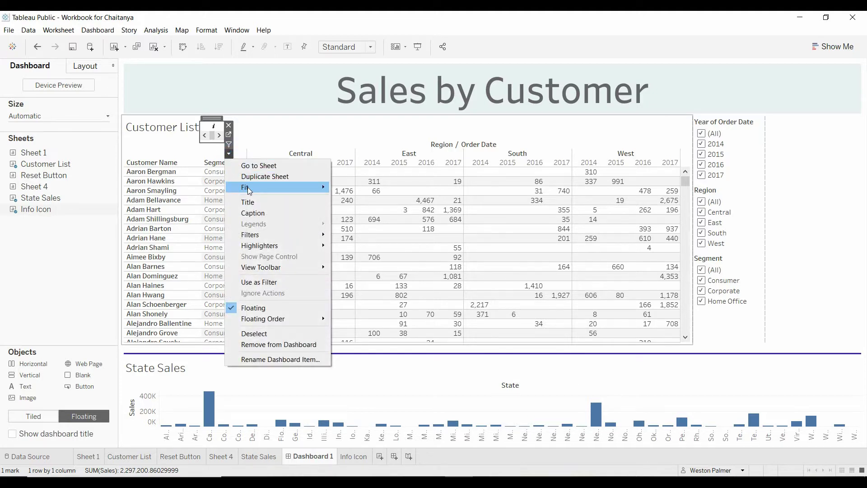
mouse_move(277, 187)
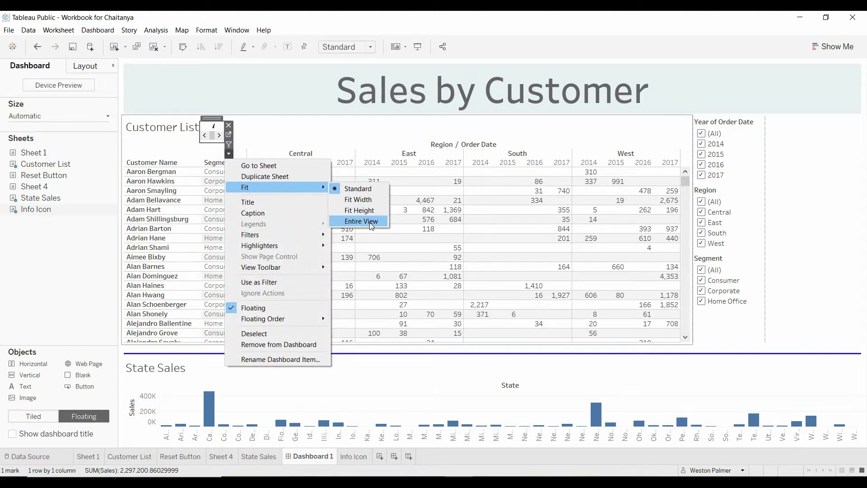
click(369, 223)
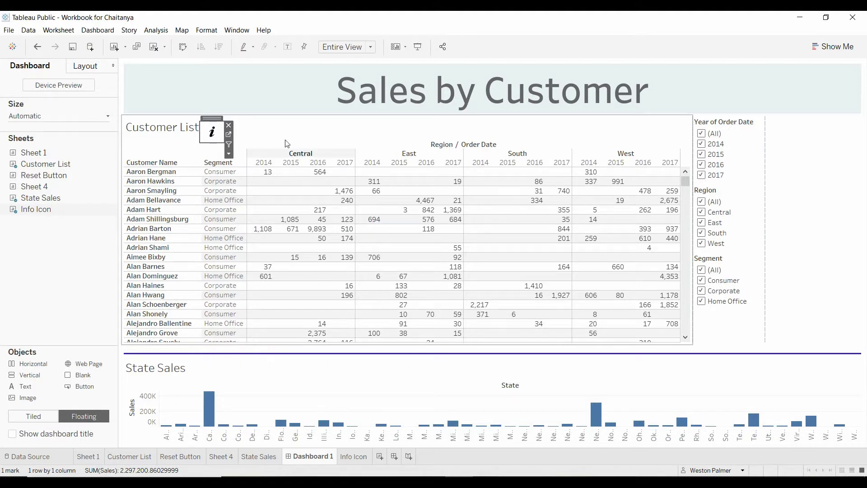
click(247, 144)
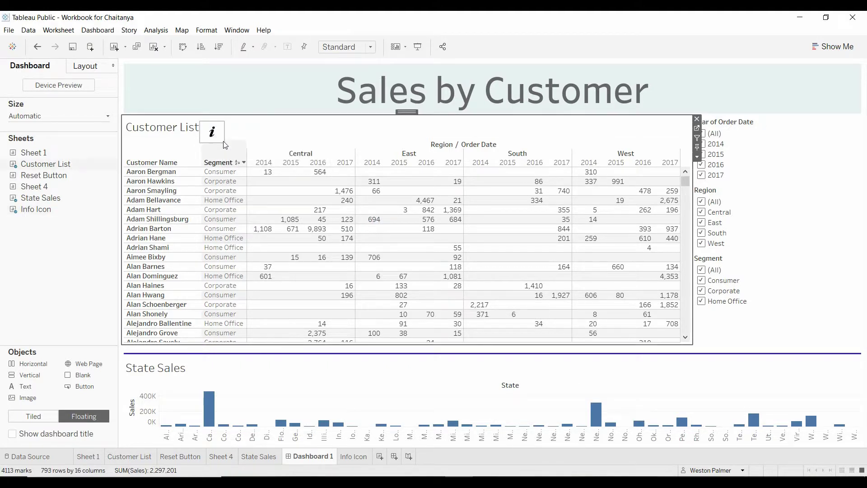
click(212, 132)
drag(227, 145, 211, 118)
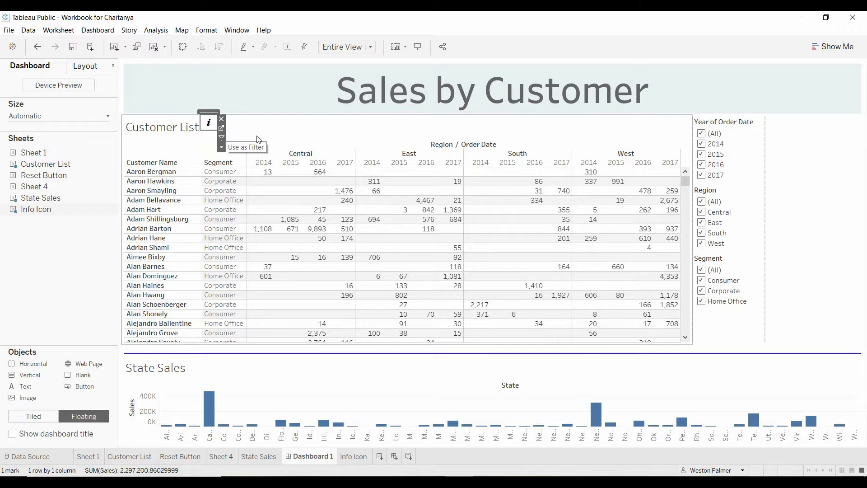
click(226, 135)
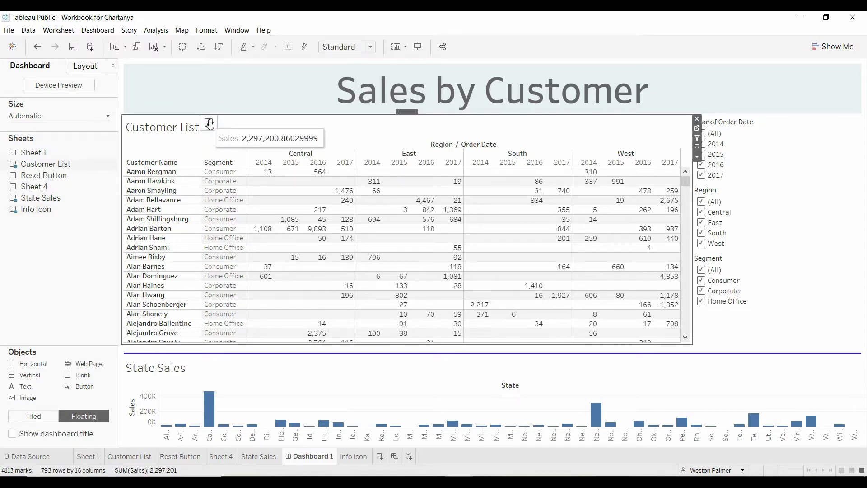
Change the Info Icon tooltip to 'United States customers only' and return to Dashboard 1
click(349, 457)
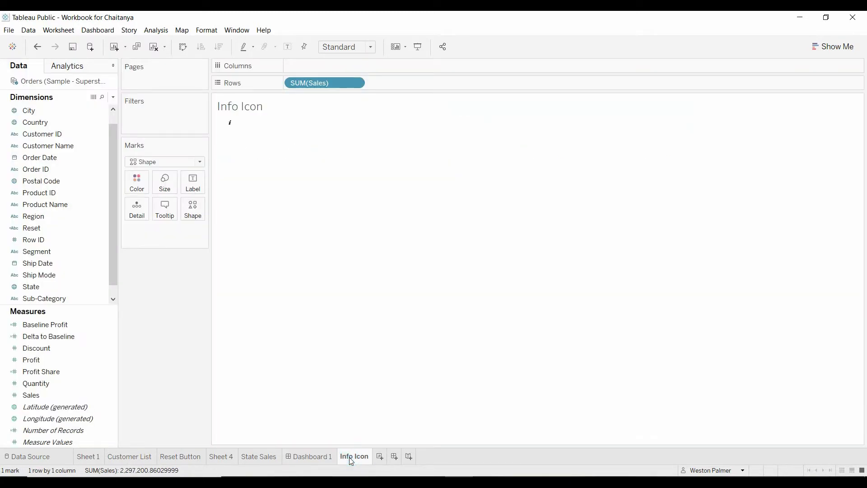
click(166, 209)
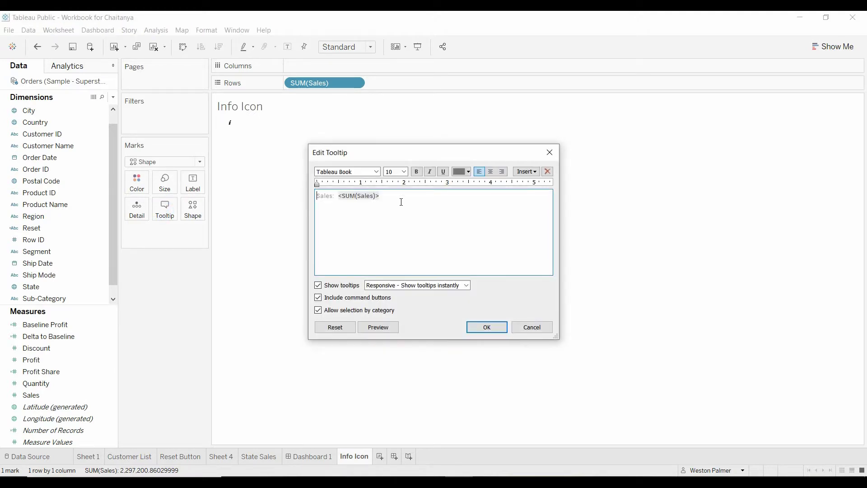
drag(402, 202, 280, 201)
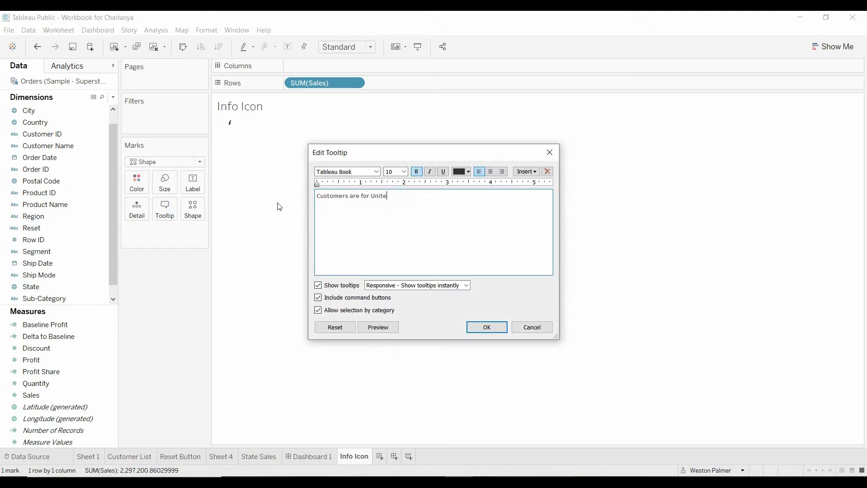
text(United)
text( States c)
text(ustomers only)
click(487, 327)
click(310, 457)
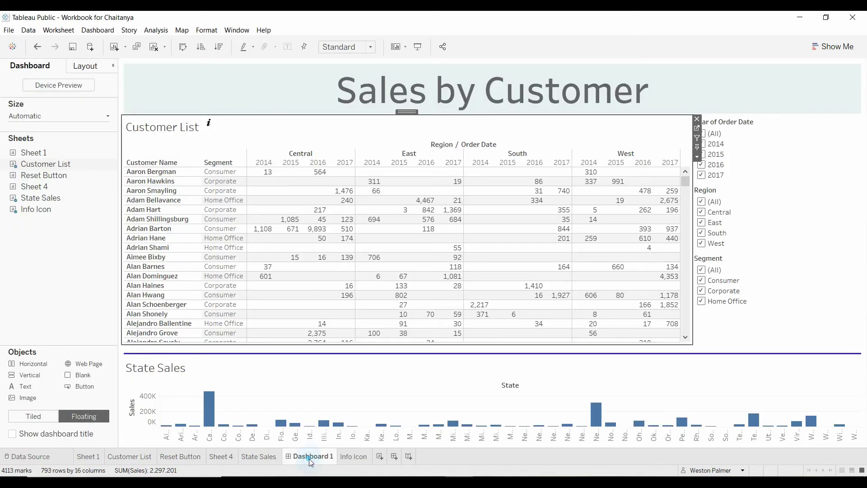